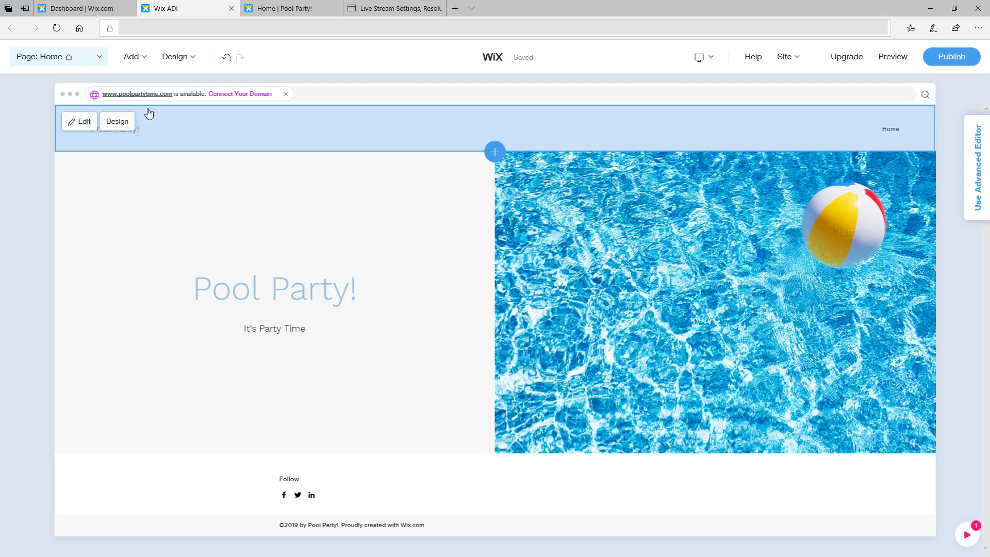
Add a palm-tree Video Player section and move it above the Pool Party! hero.
{"action": "left_click", "coordinate": [175, 56]}
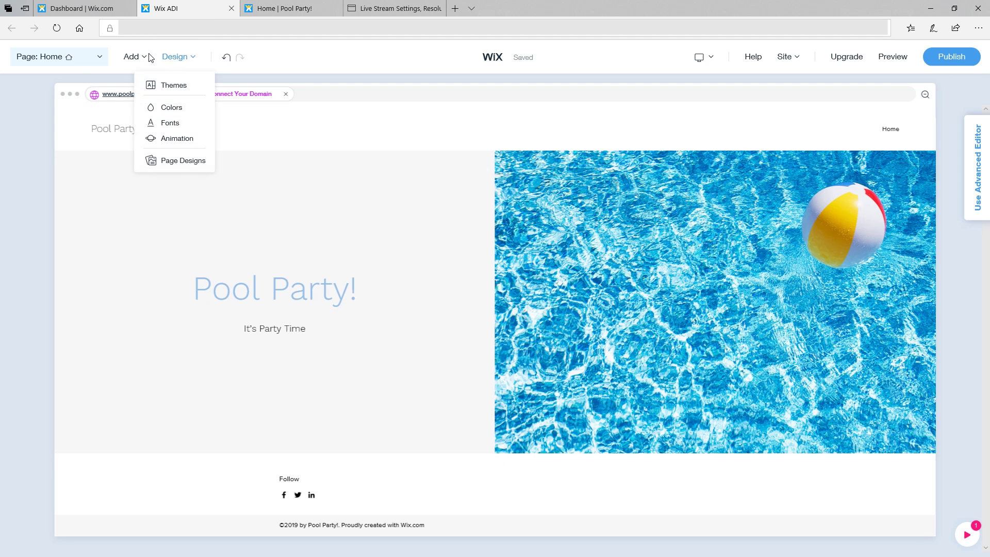
{"action": "left_click", "coordinate": [132, 57]}
{"action": "left_click", "coordinate": [138, 85]}
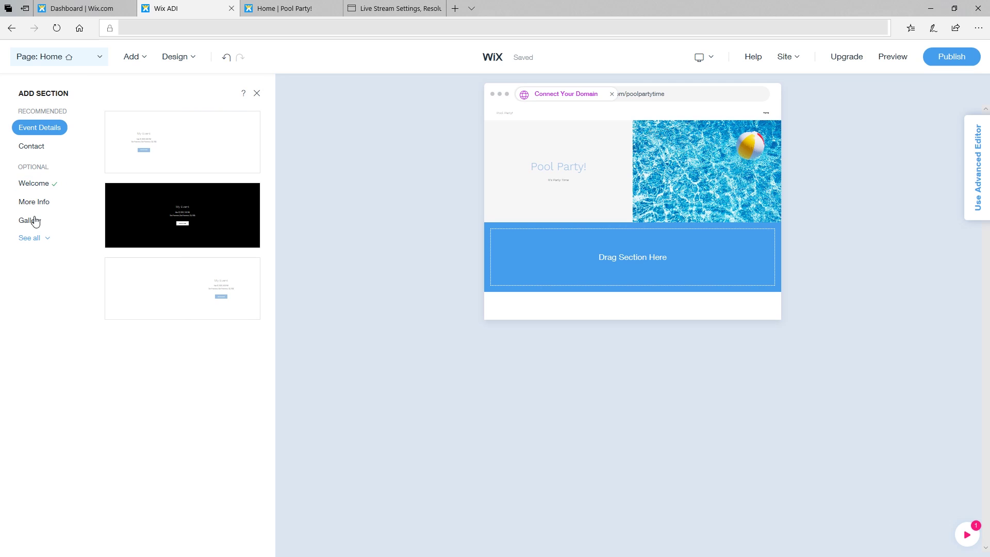
{"action": "left_click", "coordinate": [29, 238]}
{"action": "left_click", "coordinate": [38, 369]}
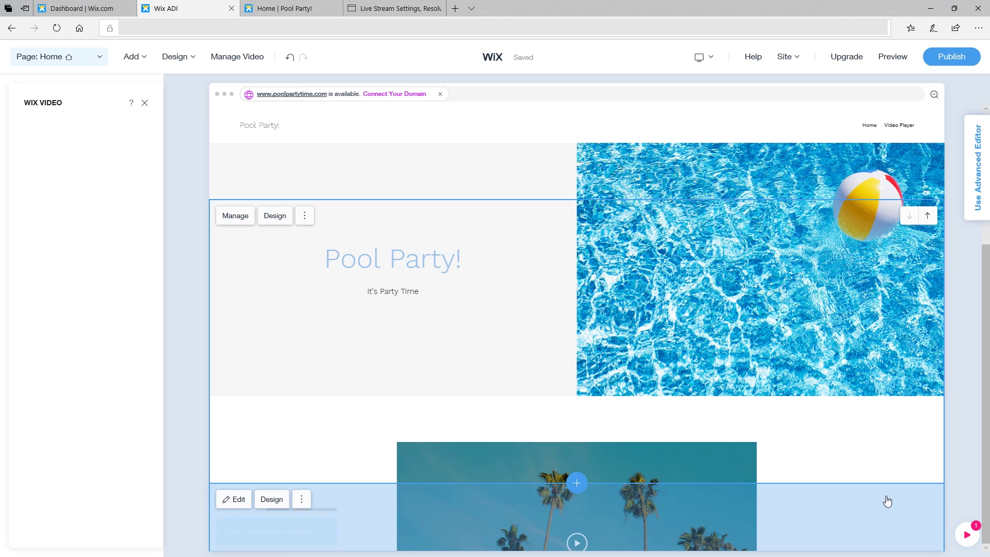
{"action": "left_click", "coordinate": [890, 500]}
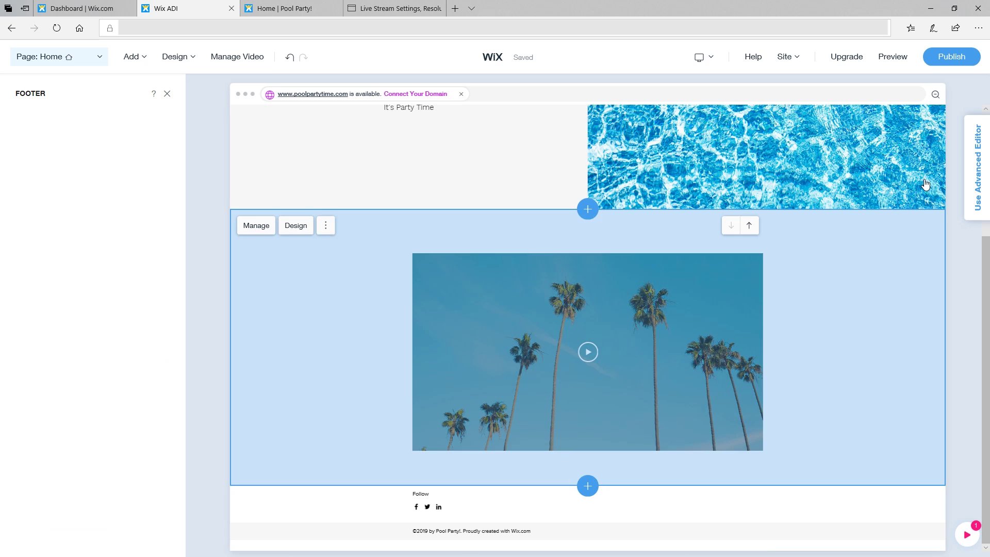
{"action": "left_click", "coordinate": [923, 231]}
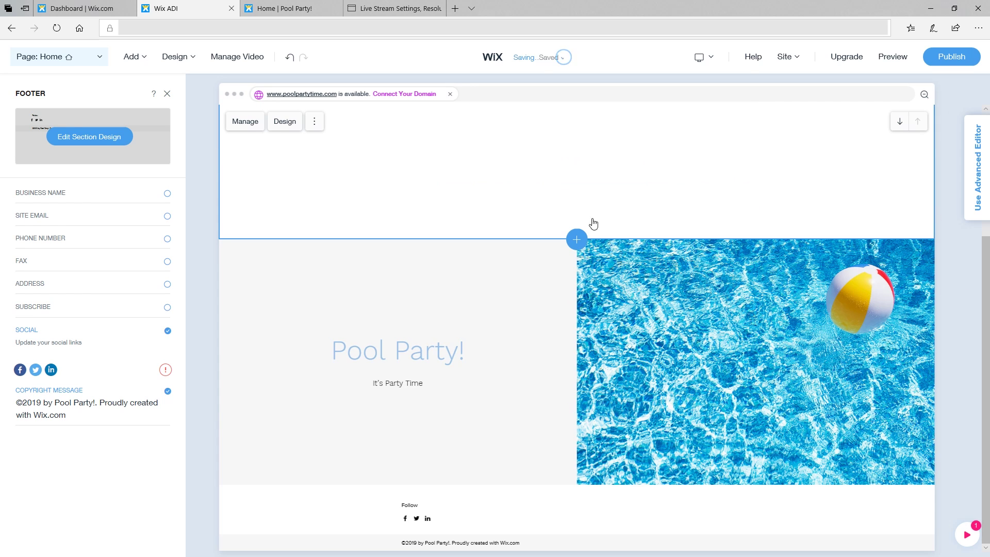
{"action": "scroll", "coordinate": [599, 225], "scroll_direction": "up", "scroll_amount": 4}
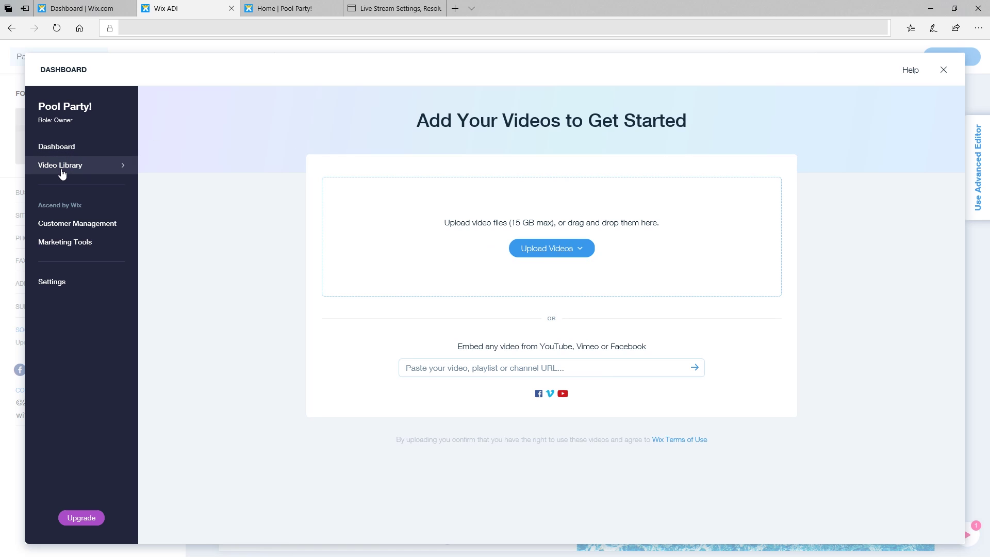
Start a new live stream from desktop on the Video Library's Live Stream page.
{"action": "left_click", "coordinate": [62, 166]}
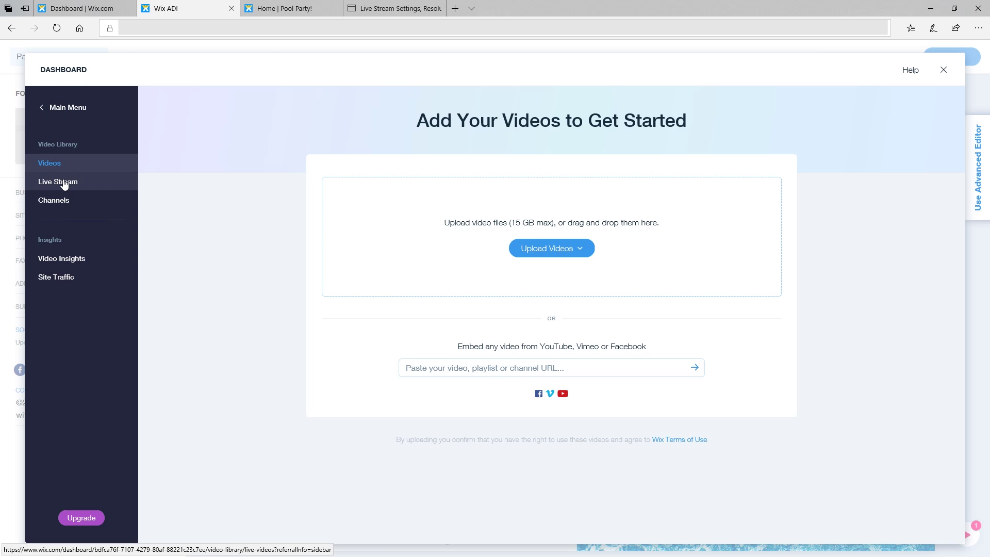
{"action": "left_click", "coordinate": [58, 181]}
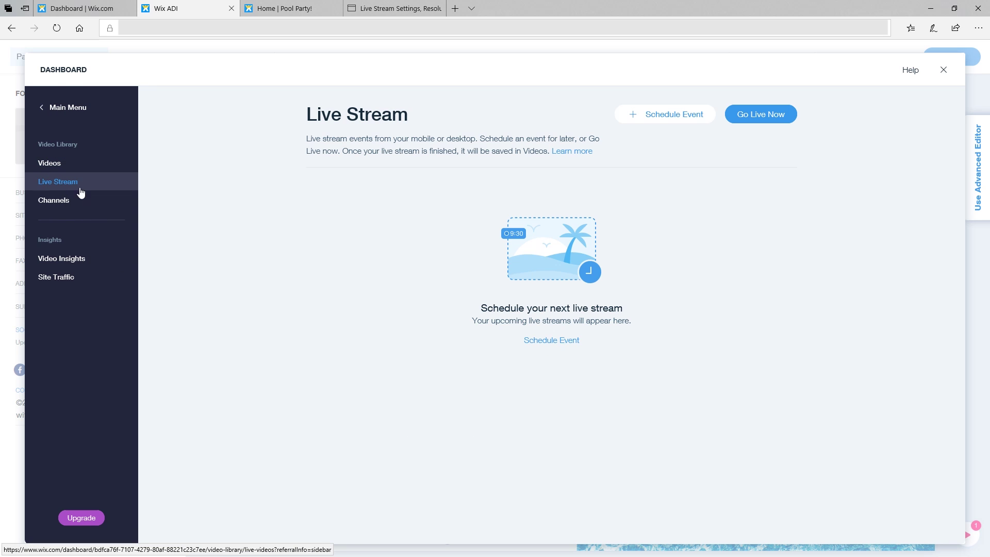
{"action": "left_click", "coordinate": [760, 114]}
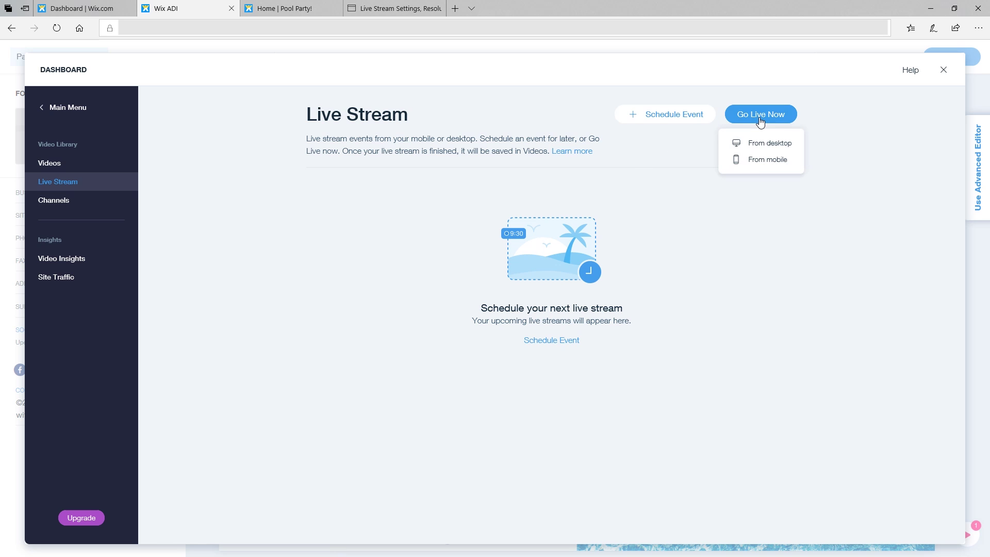
{"action": "left_click", "coordinate": [759, 144]}
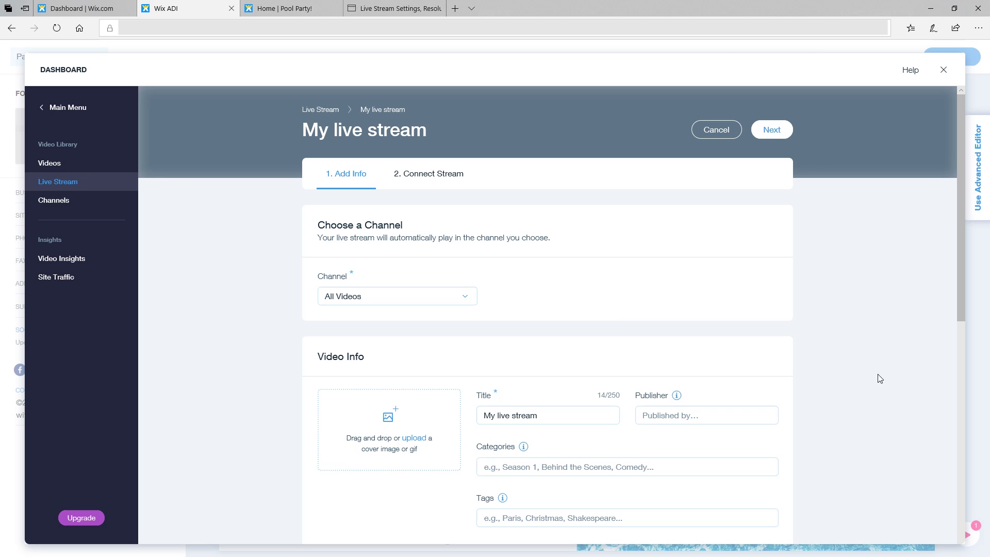
Retitle the stream 'Pool Party!' on the All Videos channel and proceed to connection.
{"action": "double_click", "coordinate": [563, 416]}
{"action": "key", "text": "BackSpace"}
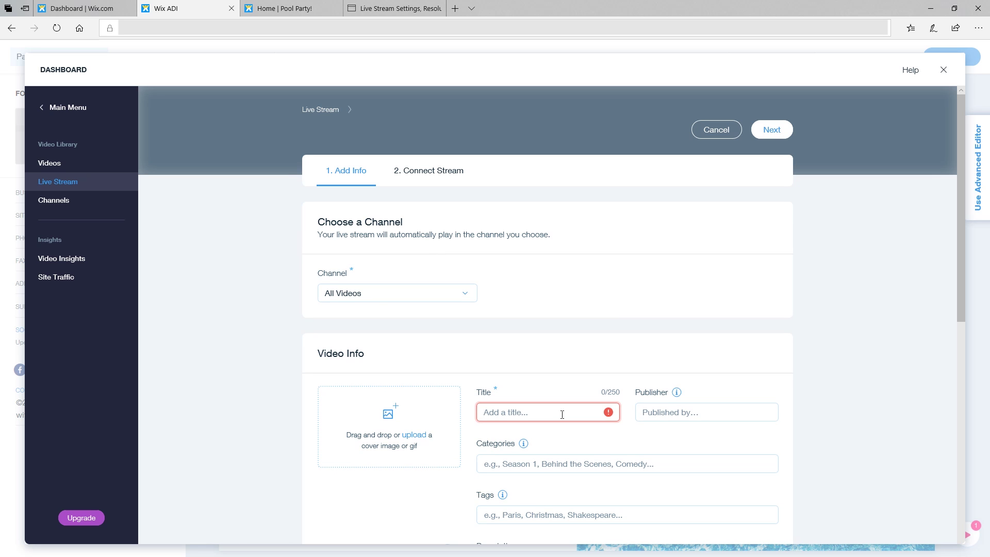
{"action": "type", "text": "Poo"}
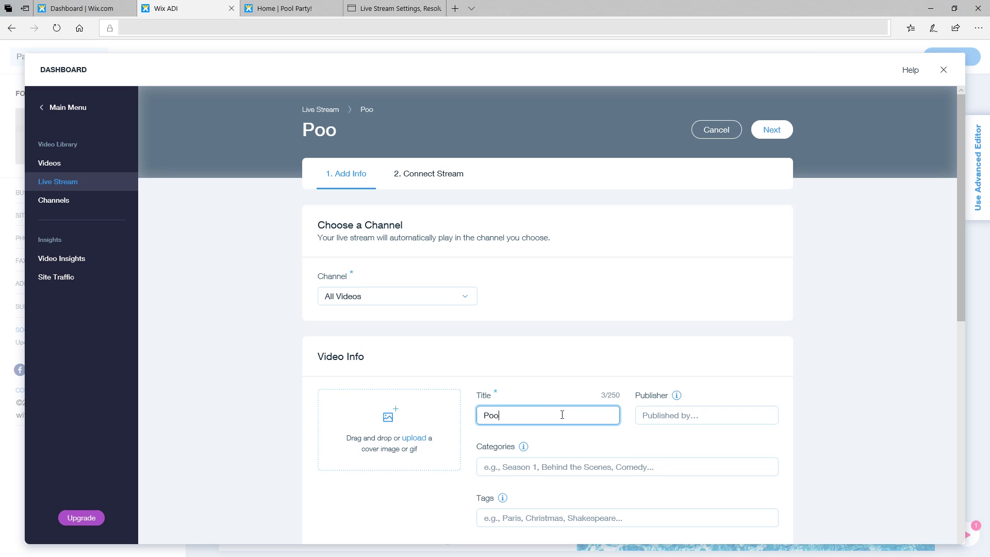
{"action": "type", "text": "l Party!"}
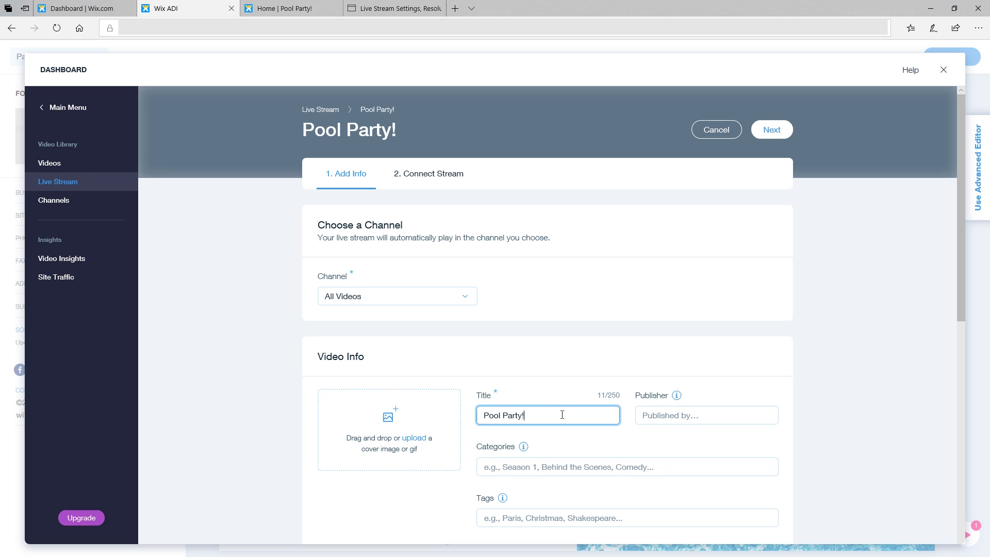
{"action": "scroll", "coordinate": [735, 402], "scroll_direction": "down", "scroll_amount": 2}
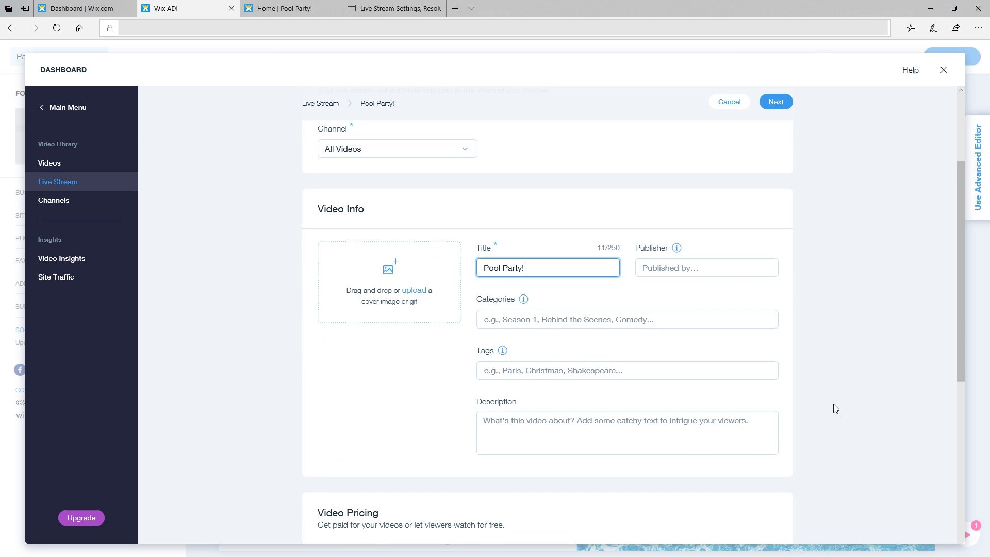
{"action": "scroll", "coordinate": [834, 408], "scroll_direction": "down", "scroll_amount": 2}
{"action": "scroll", "coordinate": [605, 451], "scroll_direction": "down", "scroll_amount": 2}
{"action": "scroll", "coordinate": [605, 452], "scroll_direction": "down", "scroll_amount": 2}
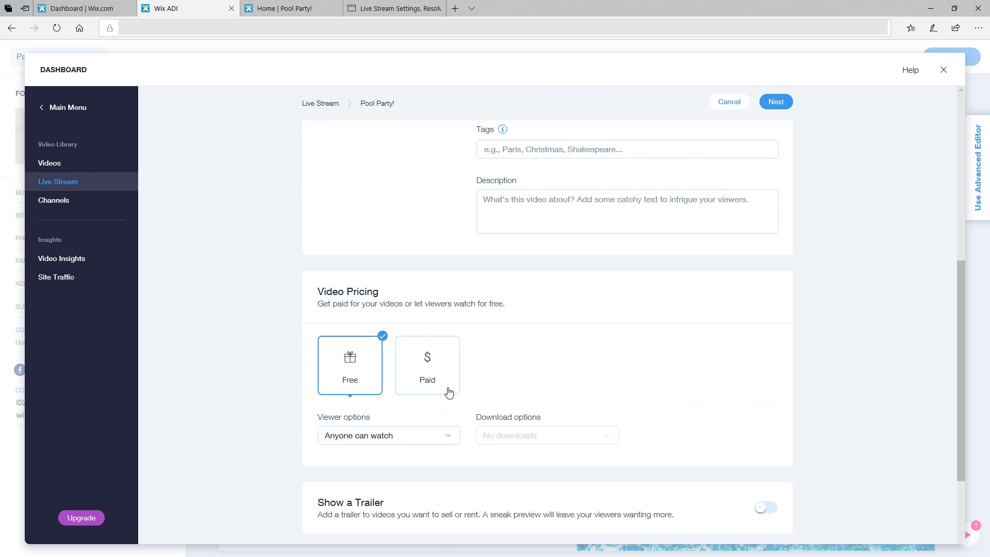
{"action": "scroll", "coordinate": [465, 402], "scroll_direction": "down", "scroll_amount": 2}
{"action": "scroll", "coordinate": [386, 356], "scroll_direction": "down", "scroll_amount": 1}
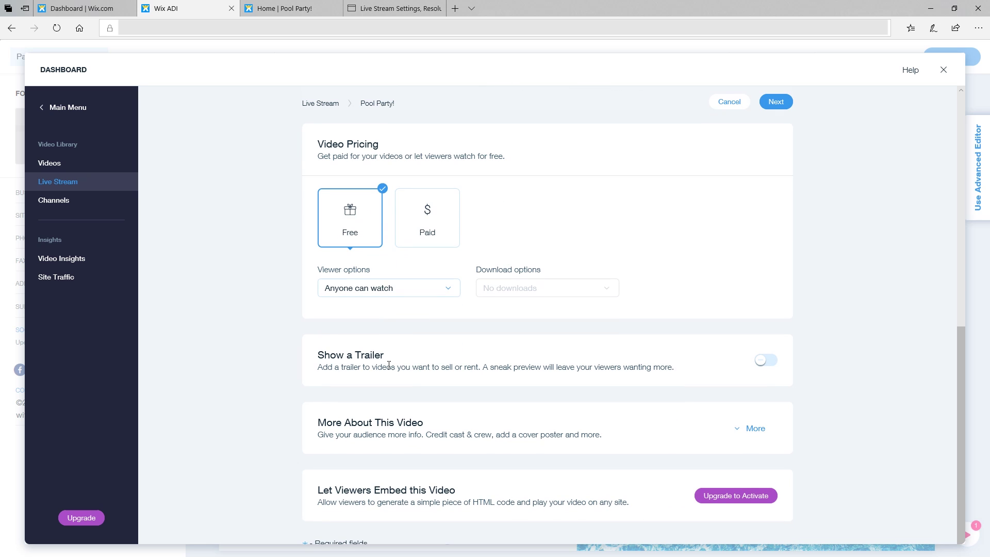
{"action": "scroll", "coordinate": [459, 388], "scroll_direction": "down", "scroll_amount": 1}
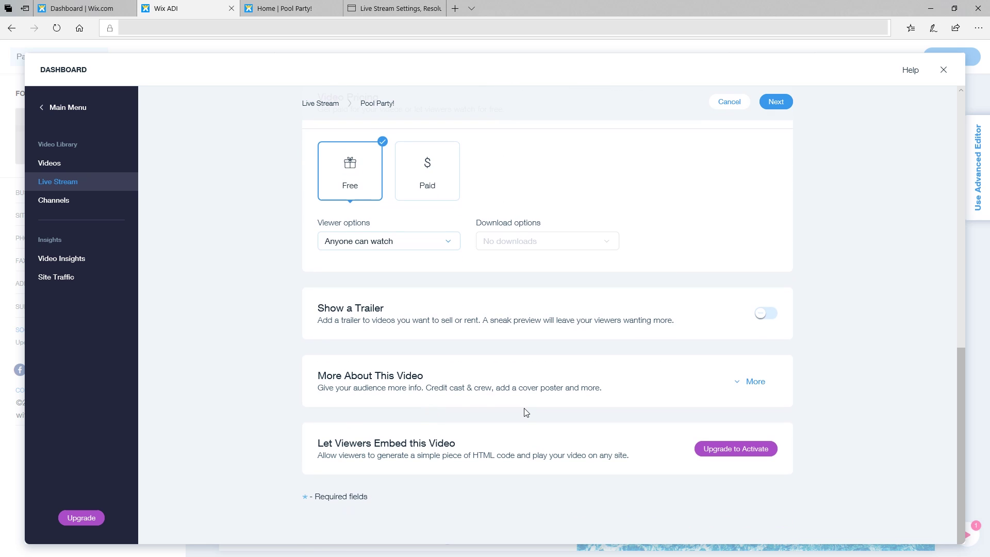
{"action": "scroll", "coordinate": [525, 412], "scroll_direction": "up", "scroll_amount": 4}
{"action": "scroll", "coordinate": [524, 412], "scroll_direction": "up", "scroll_amount": 2}
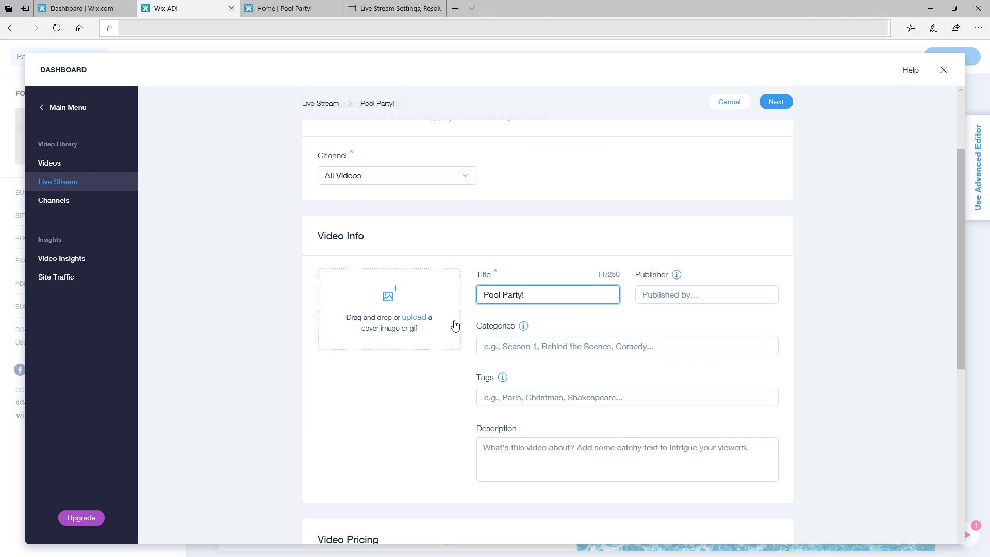
{"action": "scroll", "coordinate": [443, 221], "scroll_direction": "up", "scroll_amount": 3}
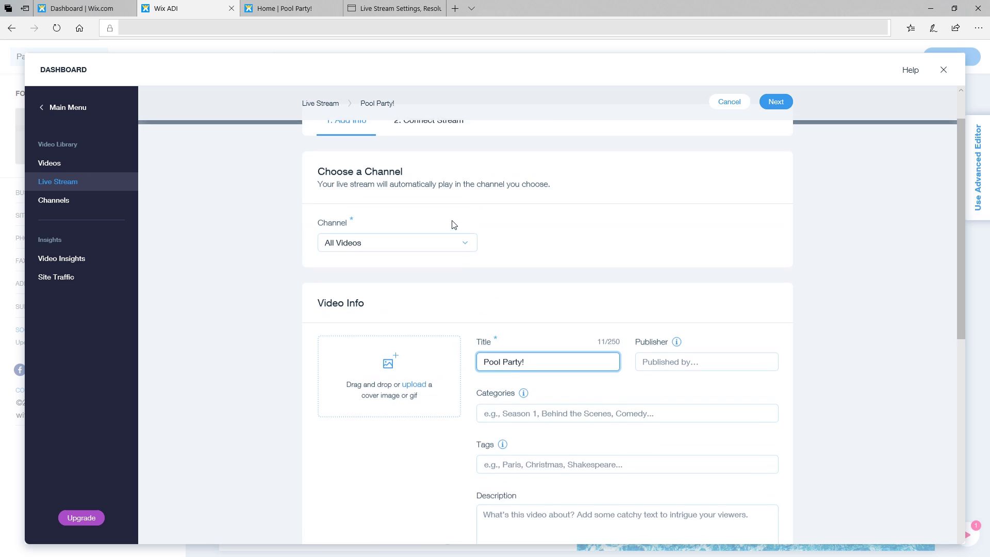
{"action": "scroll", "coordinate": [510, 348], "scroll_direction": "up", "scroll_amount": 2}
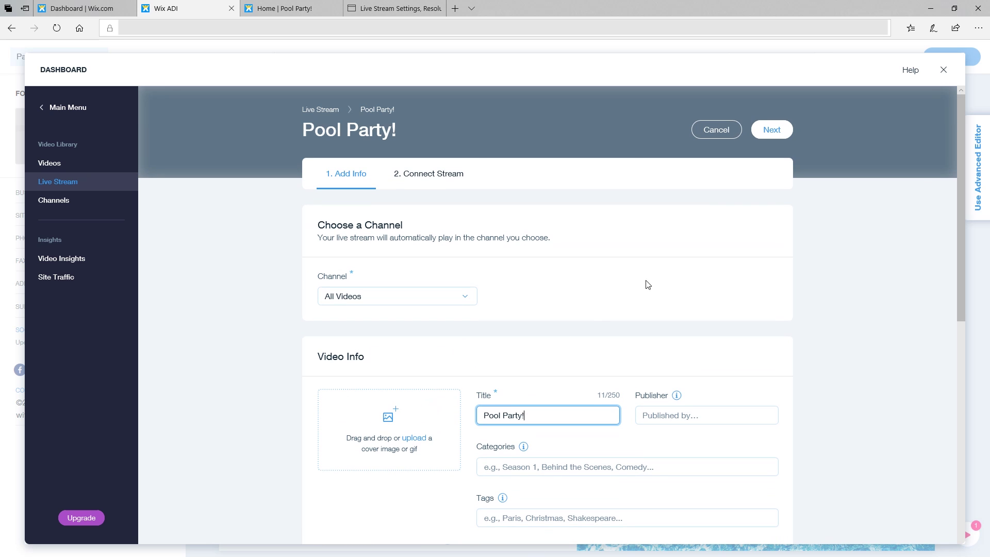
{"action": "left_click", "coordinate": [772, 130]}
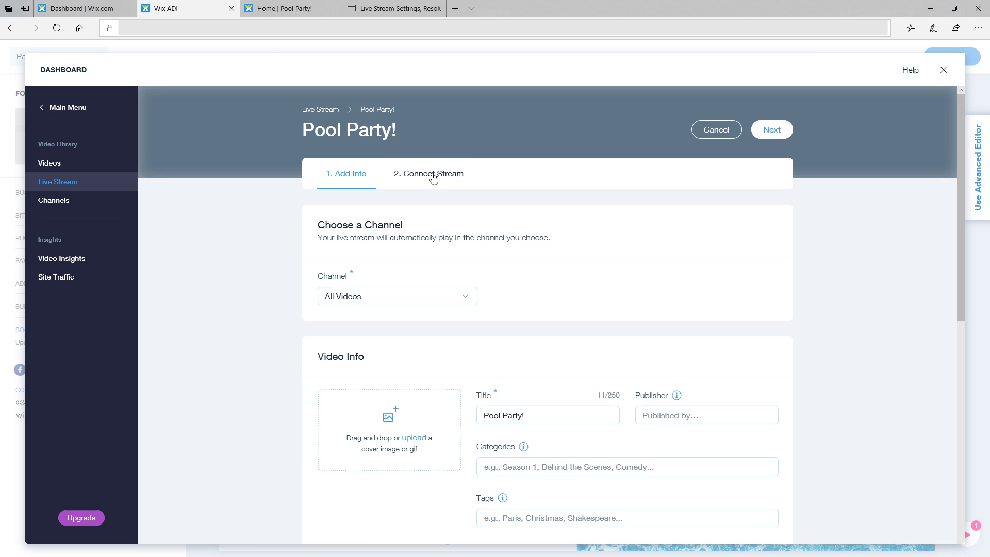
{"action": "left_click", "coordinate": [433, 174]}
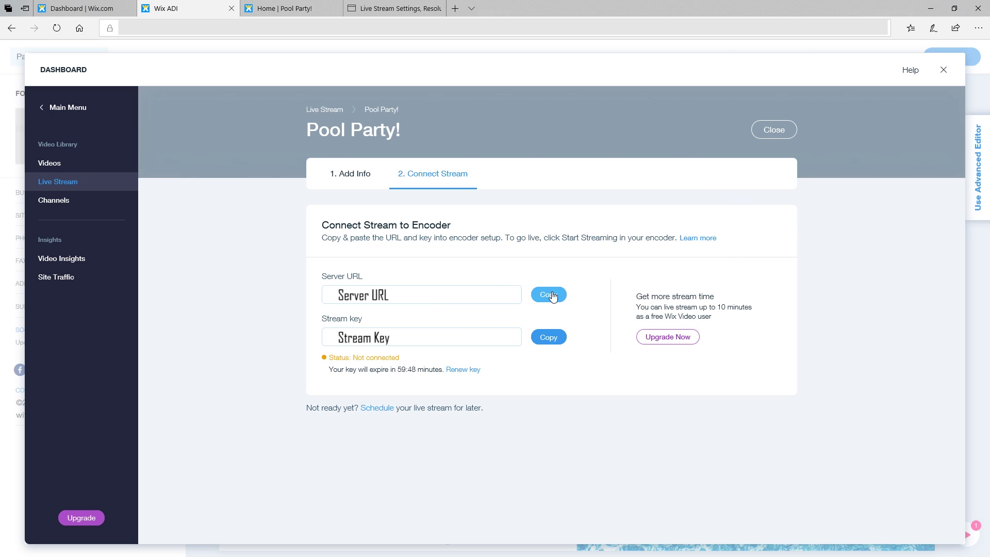
Copy the Pool Party! stream's Wix server URL.
{"action": "left_click", "coordinate": [549, 294]}
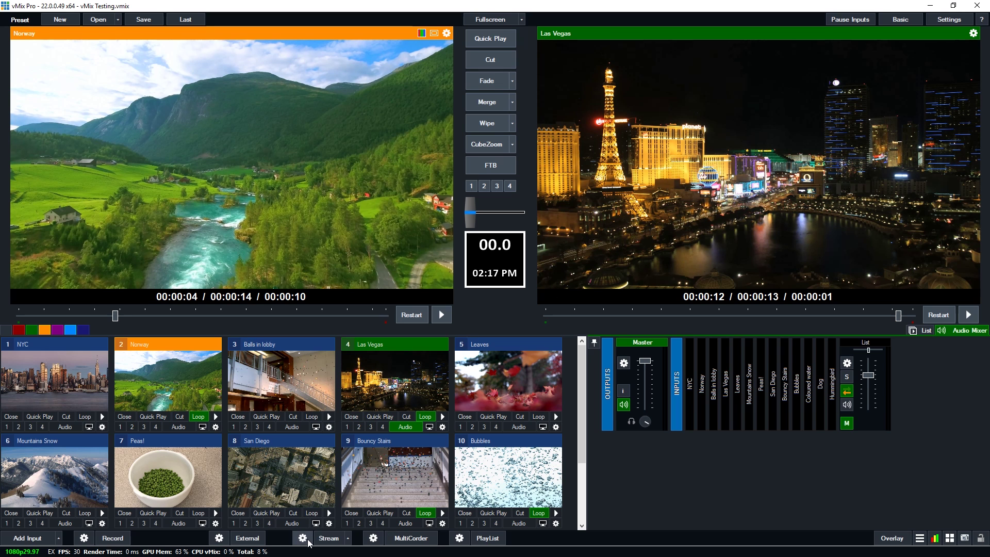
Point vMix streaming at a Custom RTMP Server with the Wix URL, then copy the stream key.
{"action": "left_click", "coordinate": [303, 538]}
{"action": "left_click", "coordinate": [464, 227]}
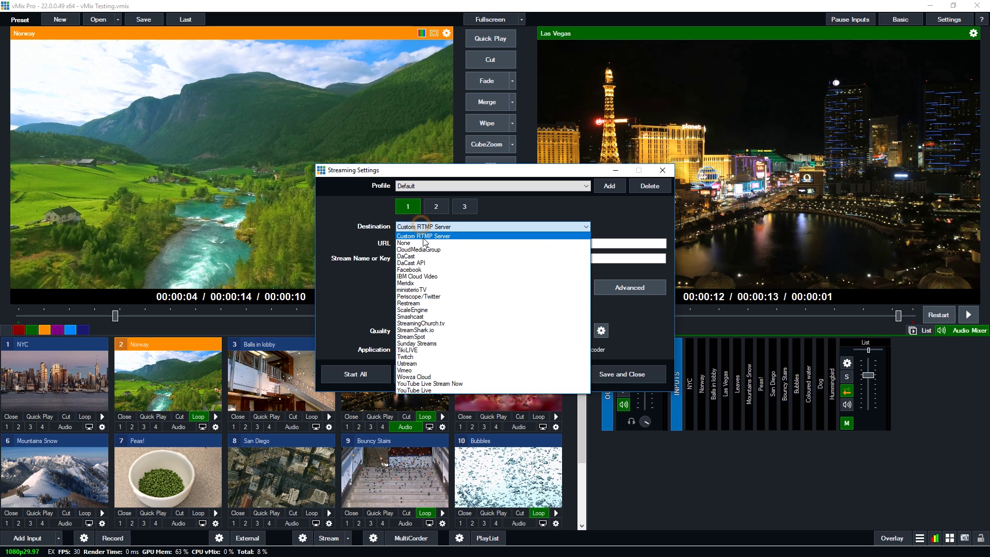
{"action": "left_click", "coordinate": [431, 237]}
{"action": "right_click", "coordinate": [430, 242]}
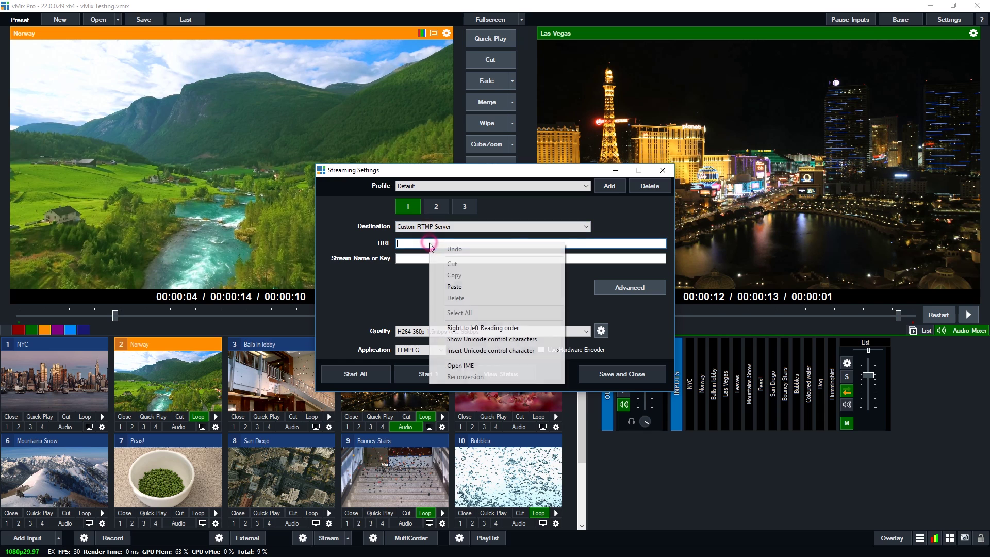
{"action": "left_click", "coordinate": [459, 288]}
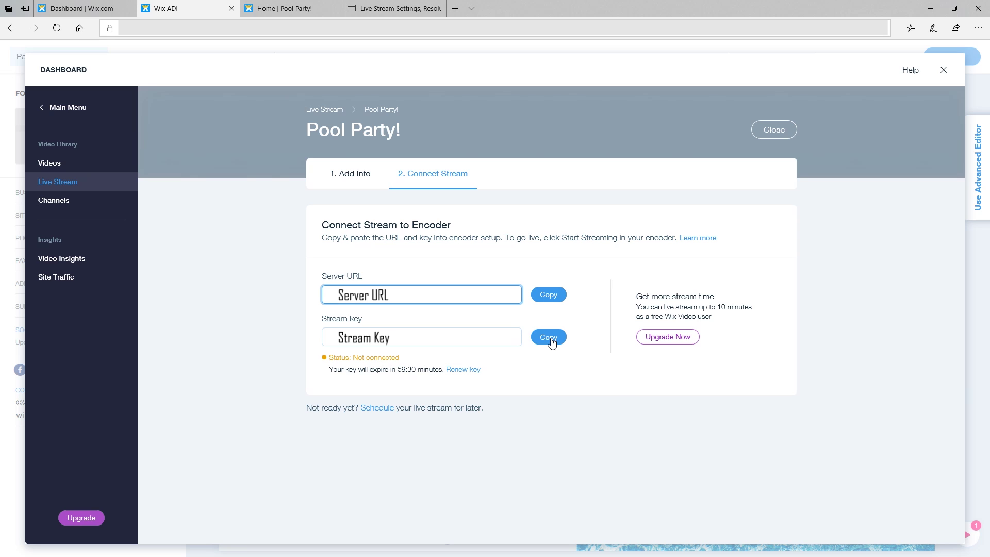
{"action": "left_click", "coordinate": [548, 337]}
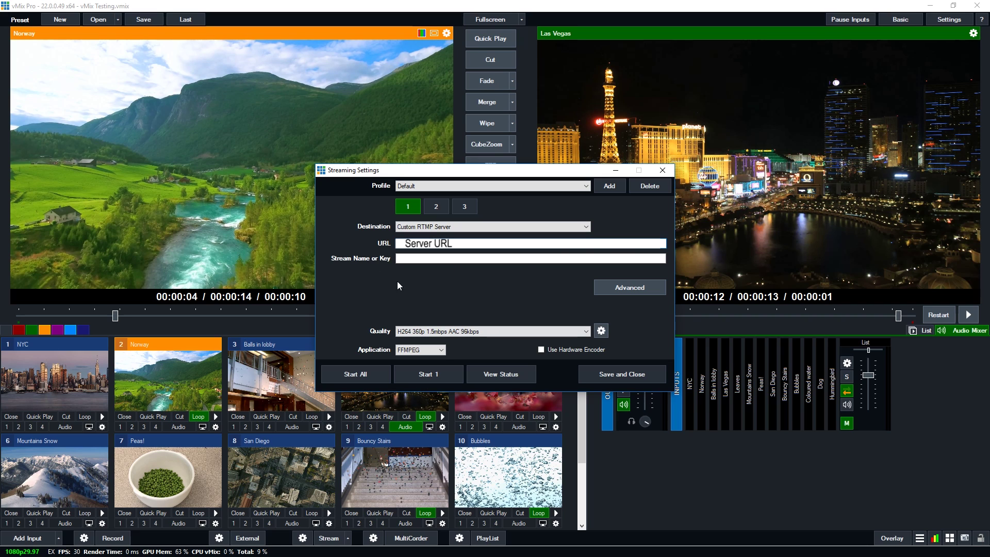
Paste the stream key, choose H264 720p 2.5mbps AAC 128kbps, enable hardware encoding, and save.
{"action": "right_click", "coordinate": [434, 260]}
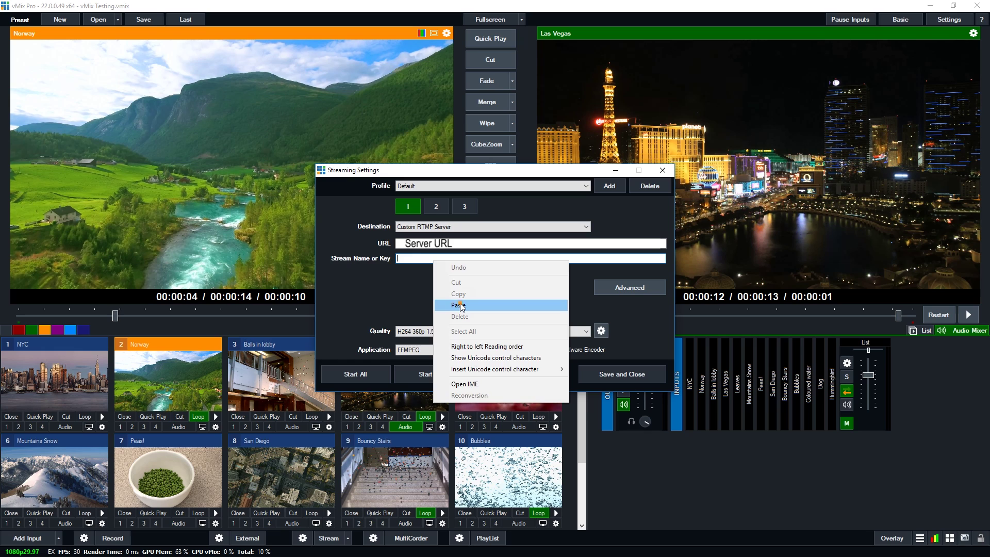
{"action": "left_click", "coordinate": [461, 305]}
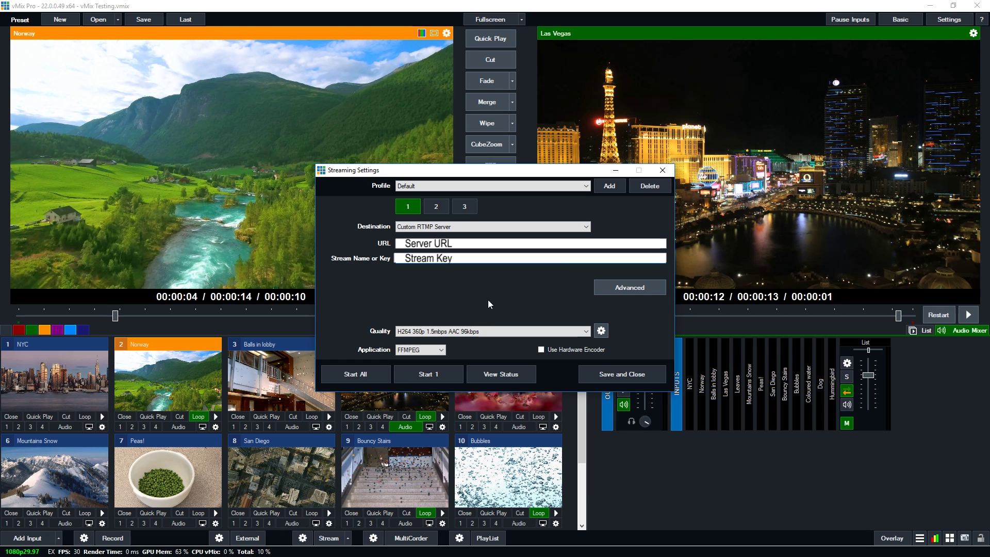
{"action": "left_click", "coordinate": [488, 331]}
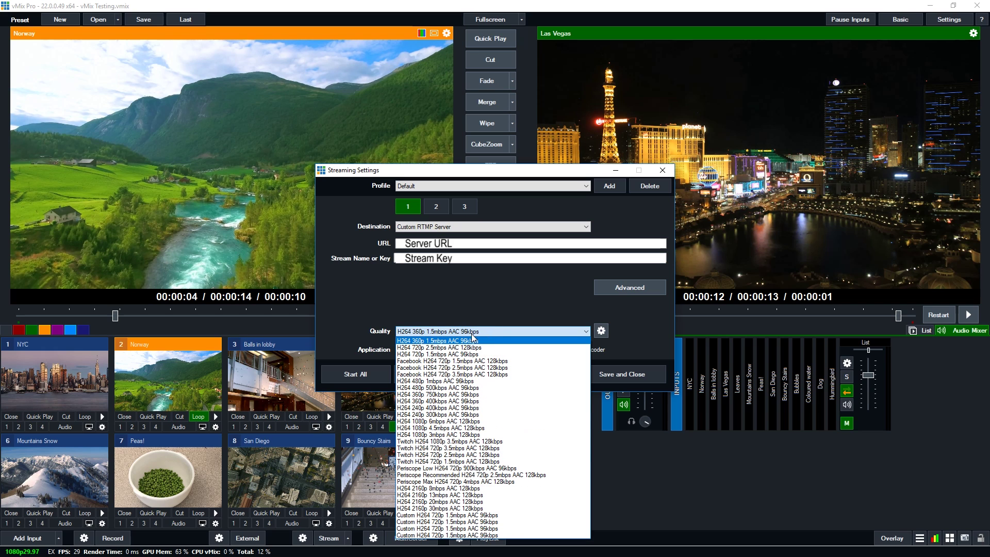
{"action": "left_click", "coordinate": [437, 348]}
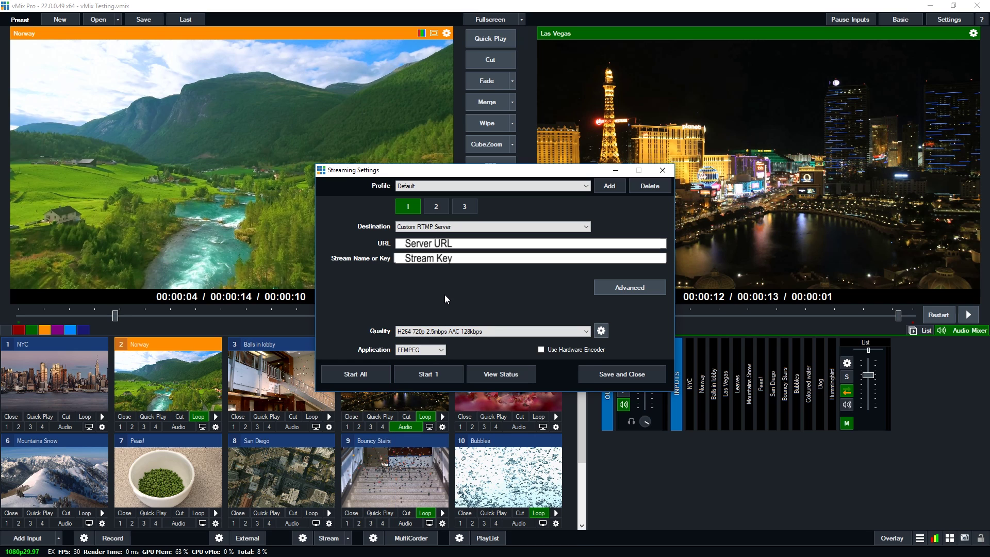
{"action": "left_click", "coordinate": [541, 350]}
{"action": "left_click", "coordinate": [622, 373]}
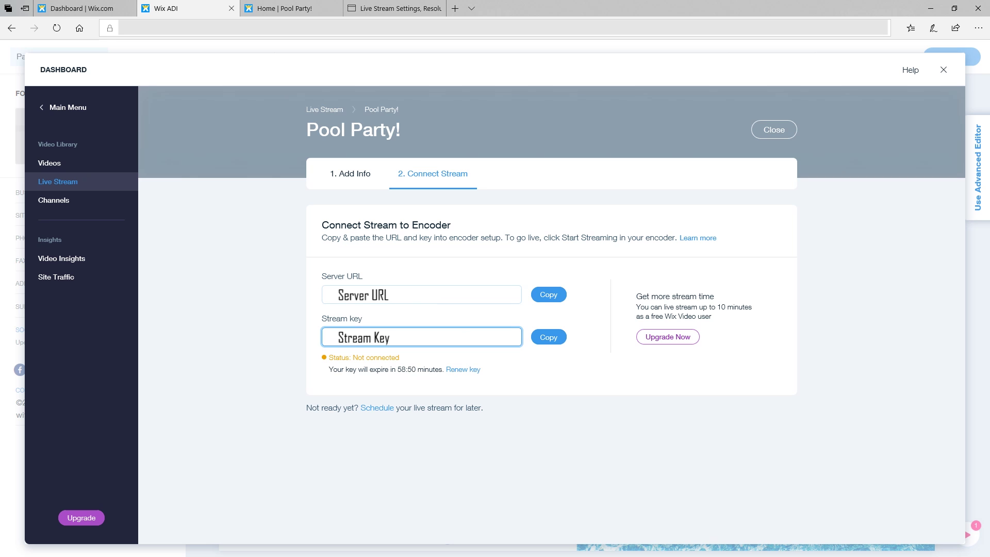
Read the Live Stream Settings help article's recommended stream settings.
{"action": "left_click", "coordinate": [396, 9]}
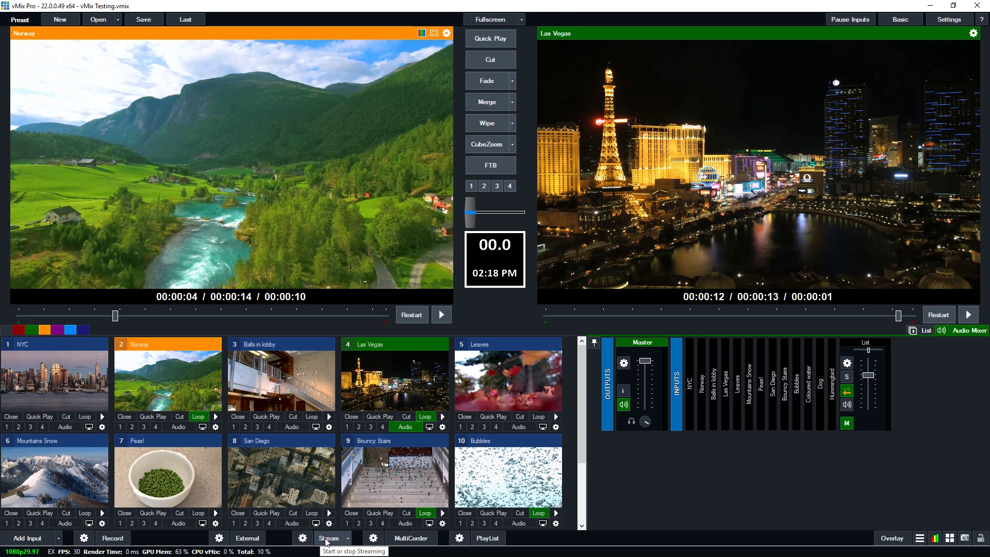
Start the vMix stream, play the Las Vegas clip, and confirm Wix shows Streaming.
{"action": "left_click", "coordinate": [326, 539]}
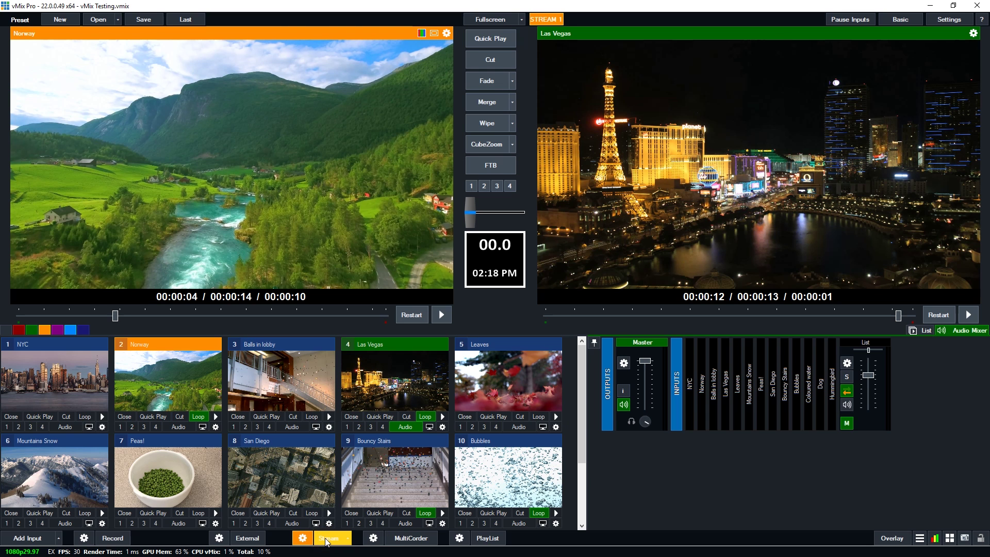
{"action": "left_click", "coordinate": [964, 314]}
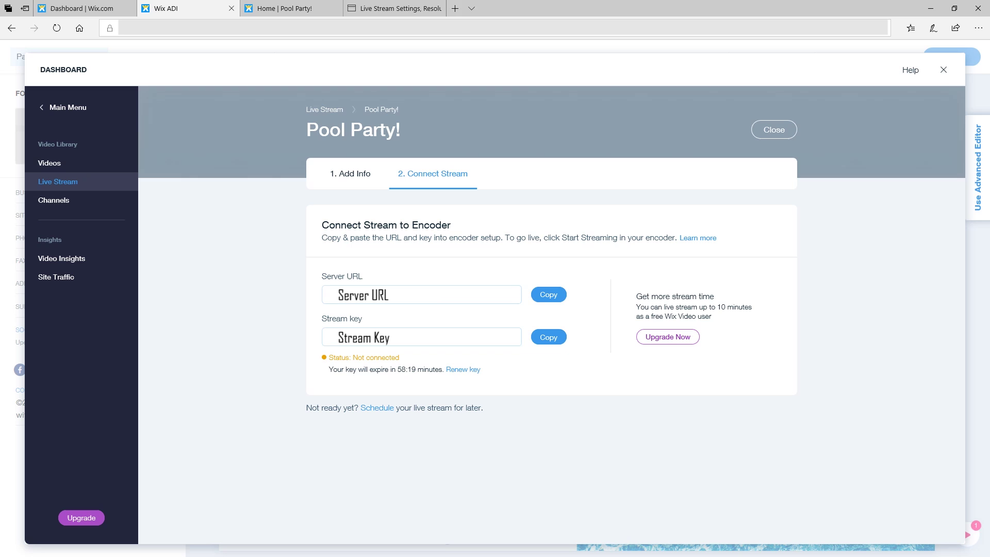
{"action": "left_click", "coordinate": [421, 338]}
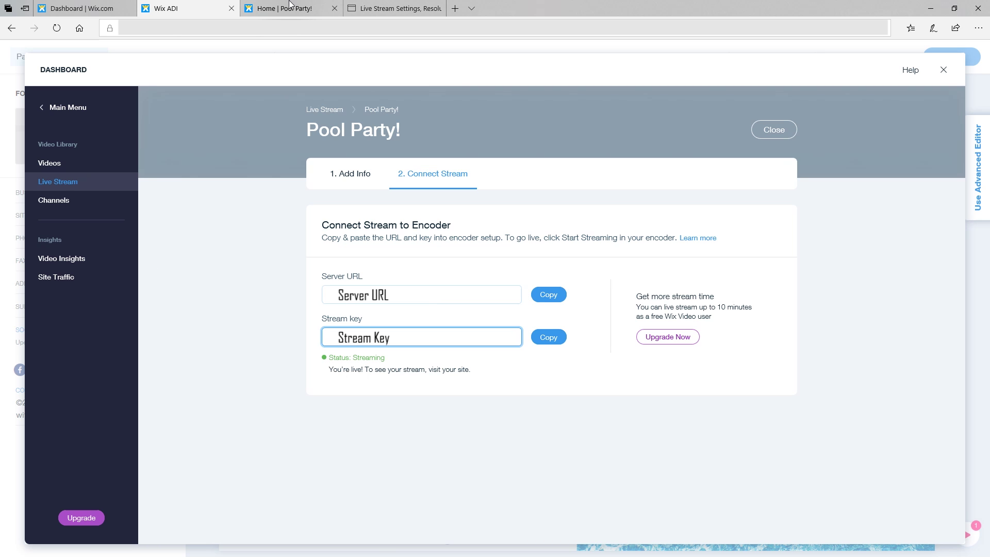
Watch the live Las Vegas feed on the Pool Party! home page, then exit fullscreen.
{"action": "left_click", "coordinate": [289, 8]}
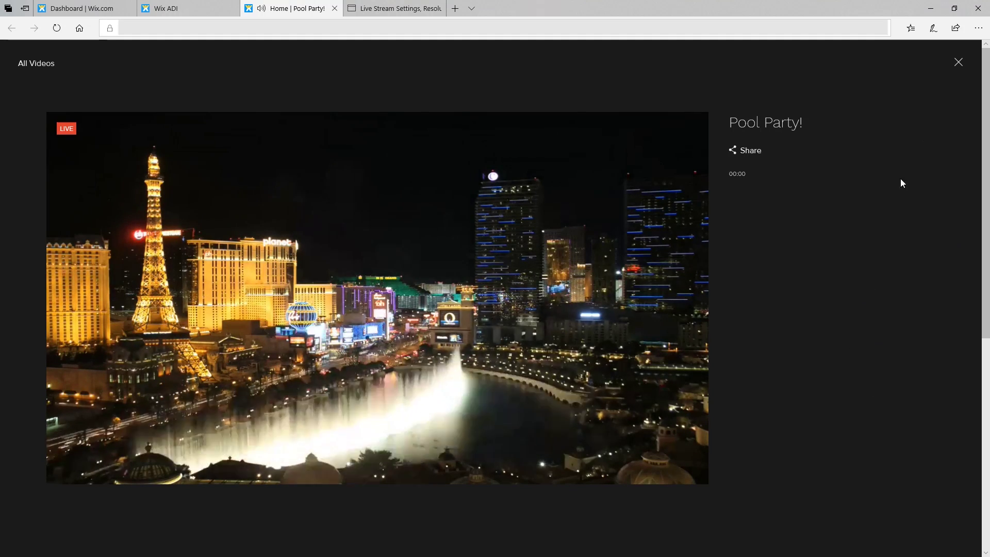
{"action": "left_click", "coordinate": [958, 63]}
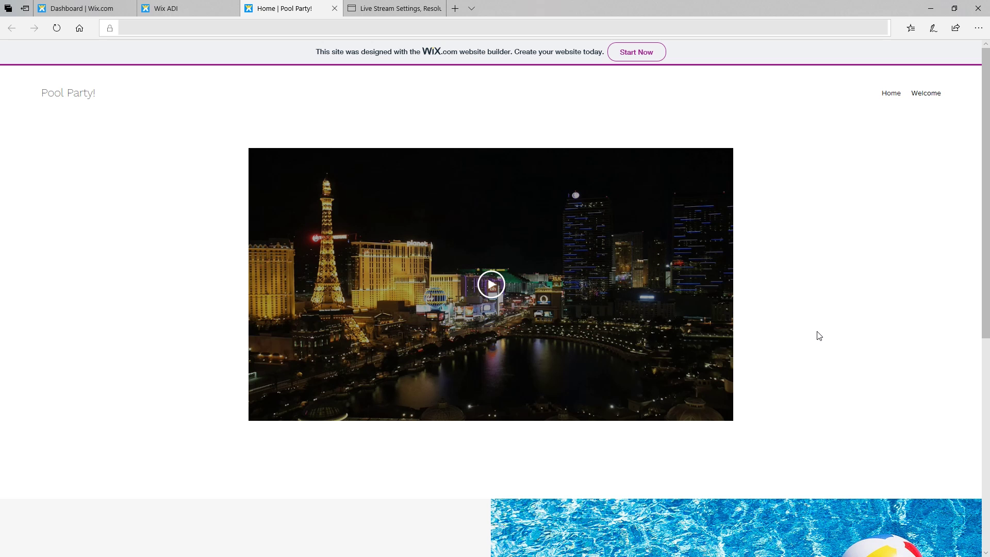
Return to vMix and reopen its streaming settings while the stream stays live.
{"action": "key", "text": "alt+Tab"}
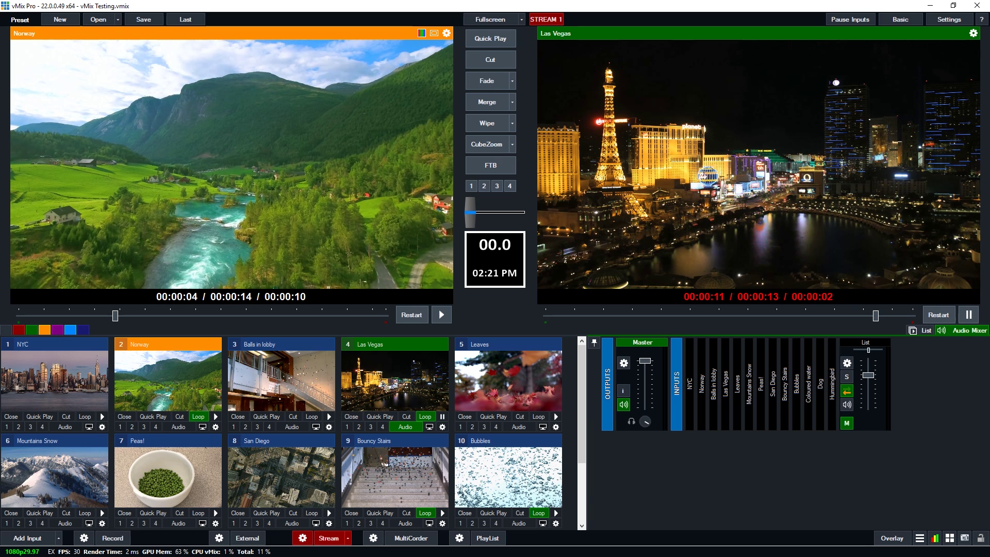
{"action": "left_click", "coordinate": [303, 537]}
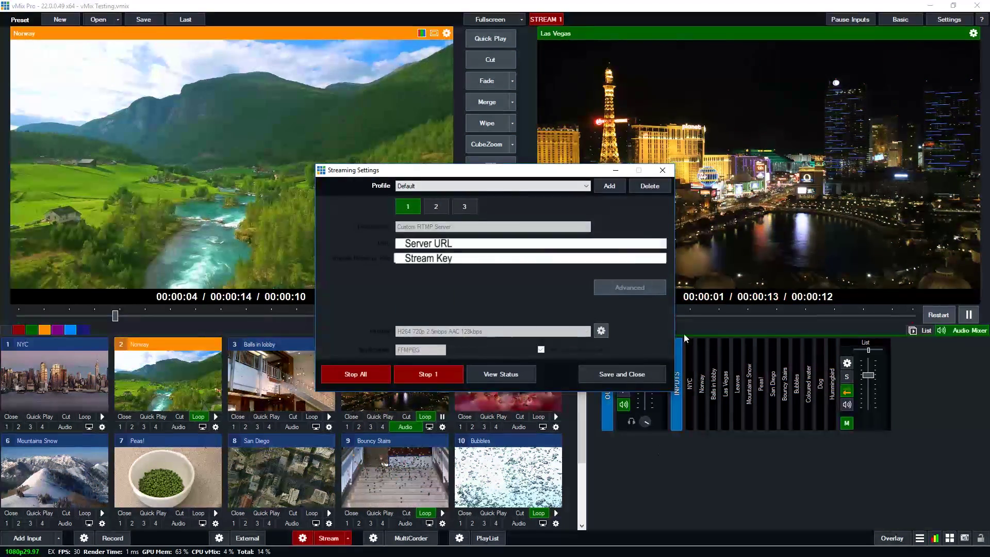